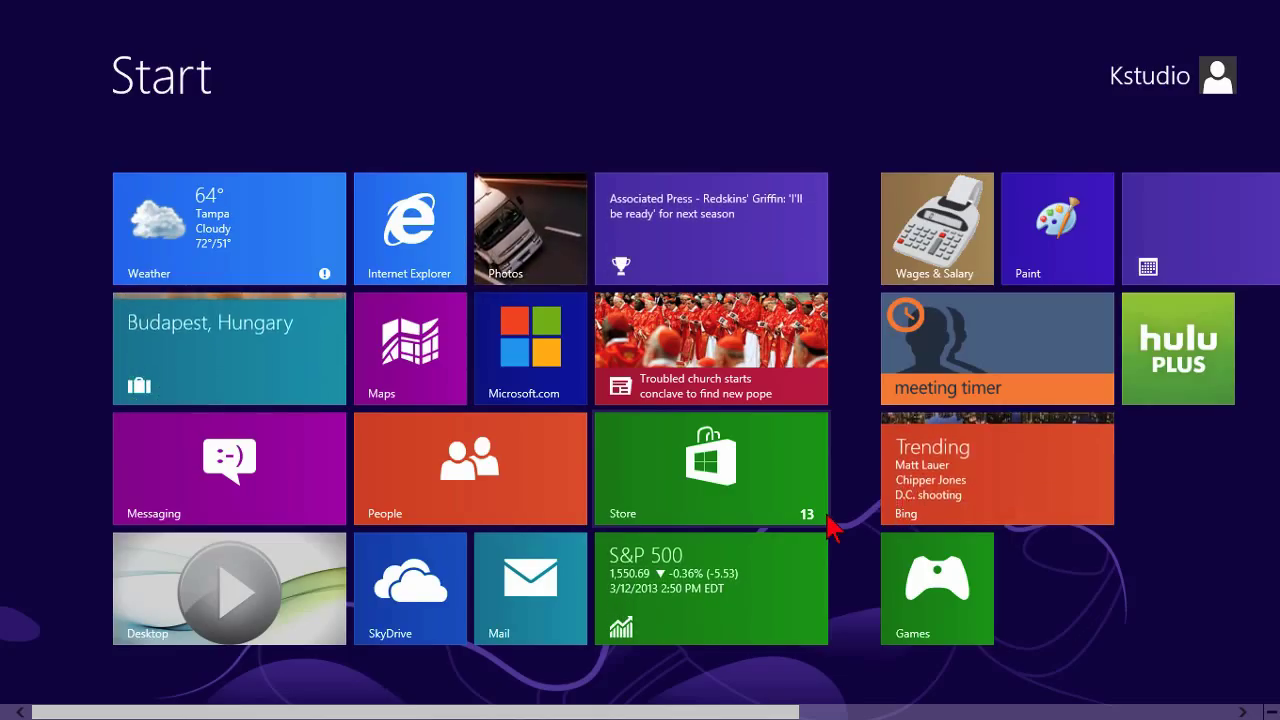
- Open the Store and cancel the unfinished MeetingTimer review to show its app page
click(700, 468)
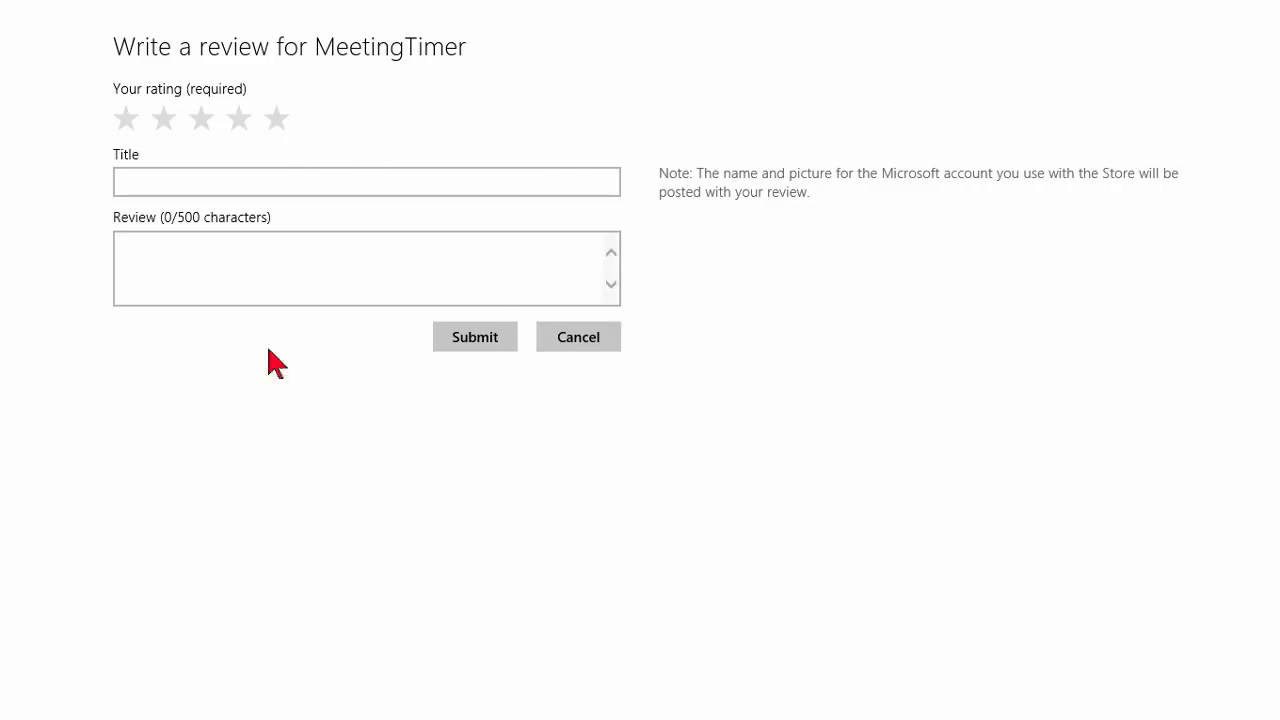
click(576, 336)
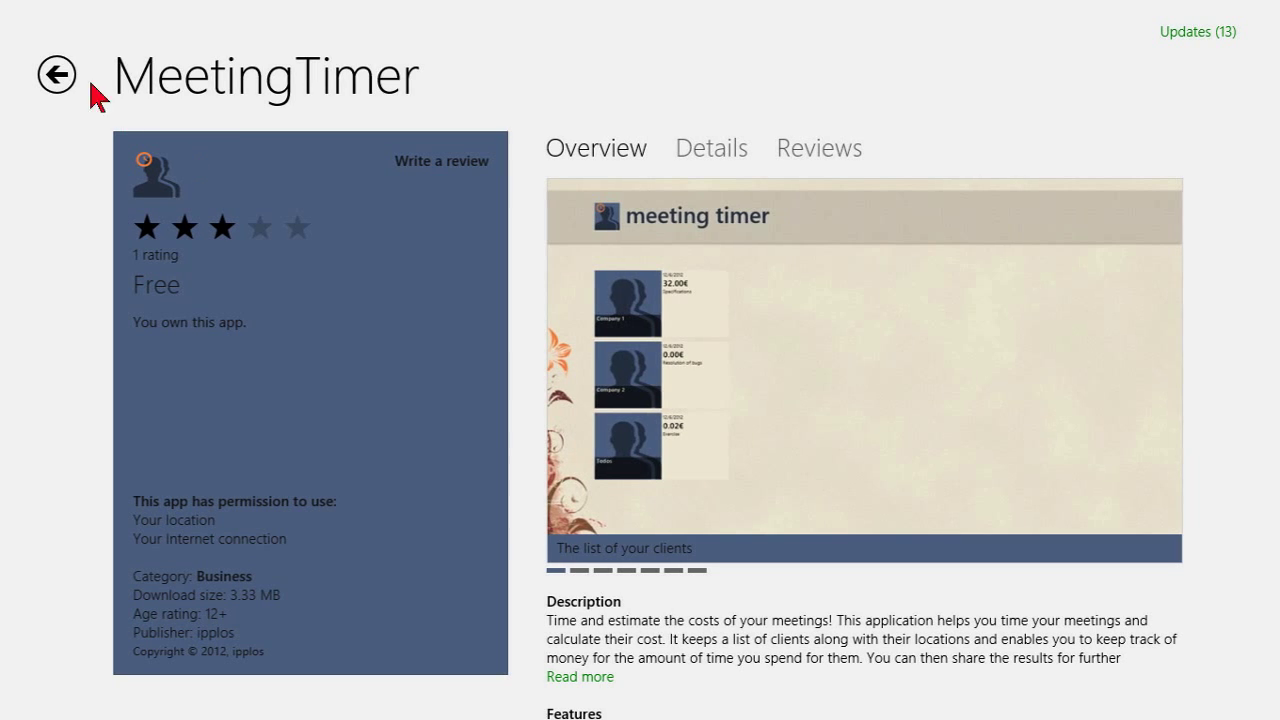
- Return to the Store home and deselect the Travel, MeetingTimer, Bing, Reader, News and Photos updates
click(58, 76)
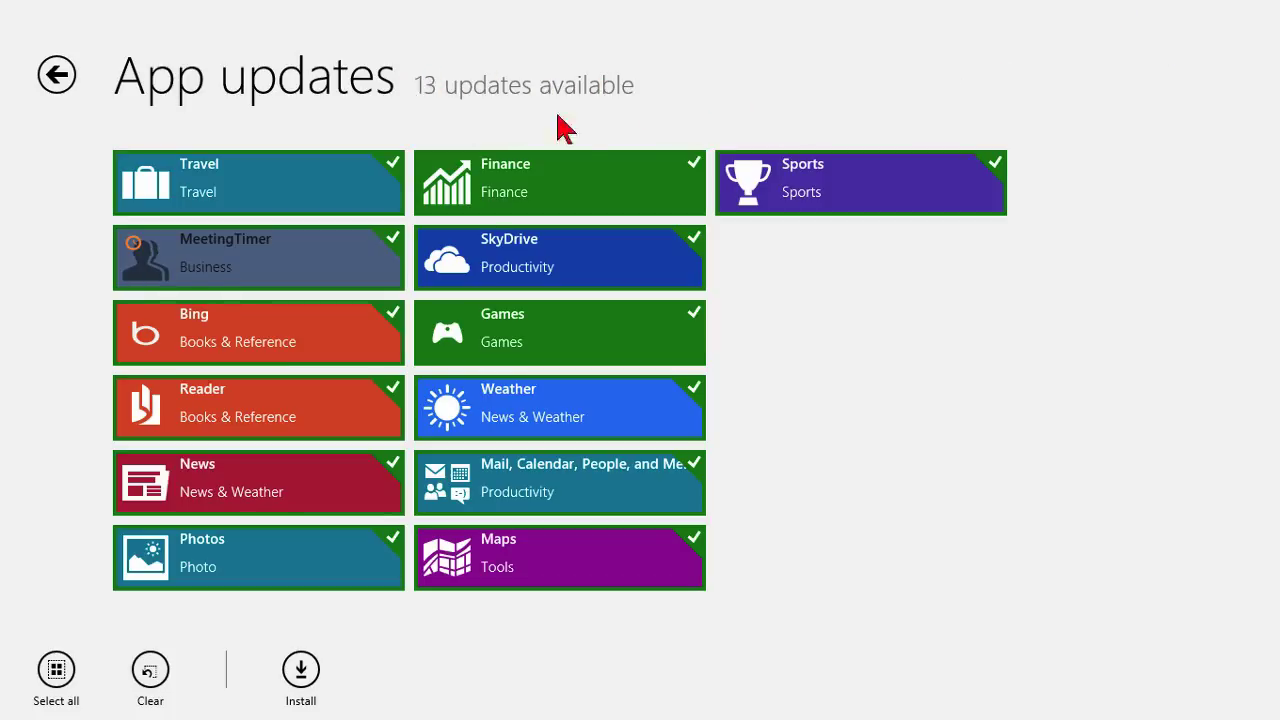
click(358, 188)
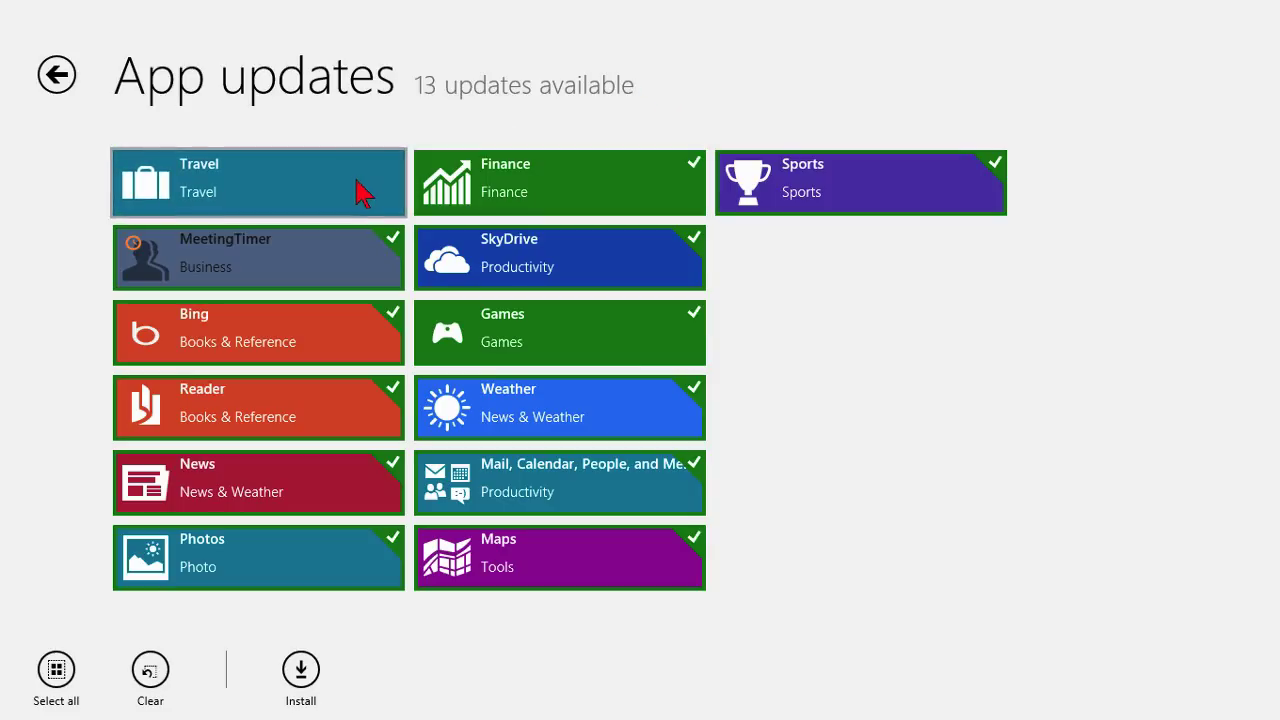
click(338, 259)
click(344, 336)
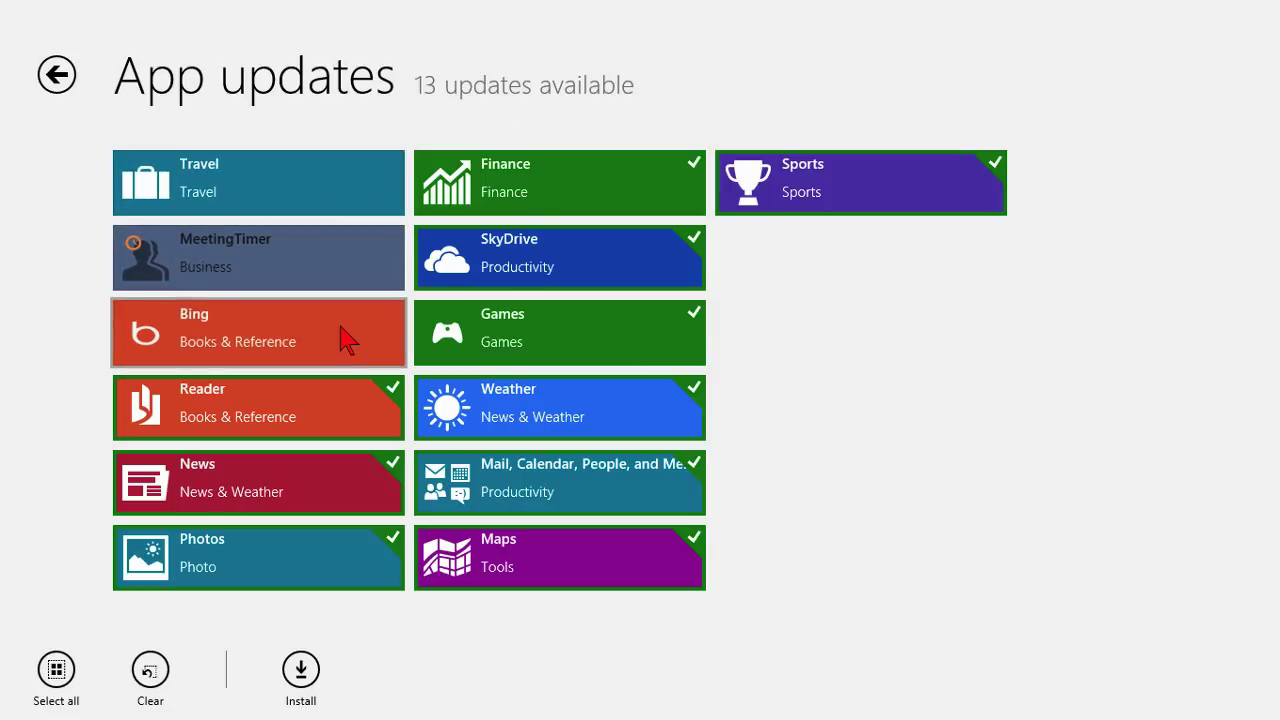
click(338, 418)
click(350, 490)
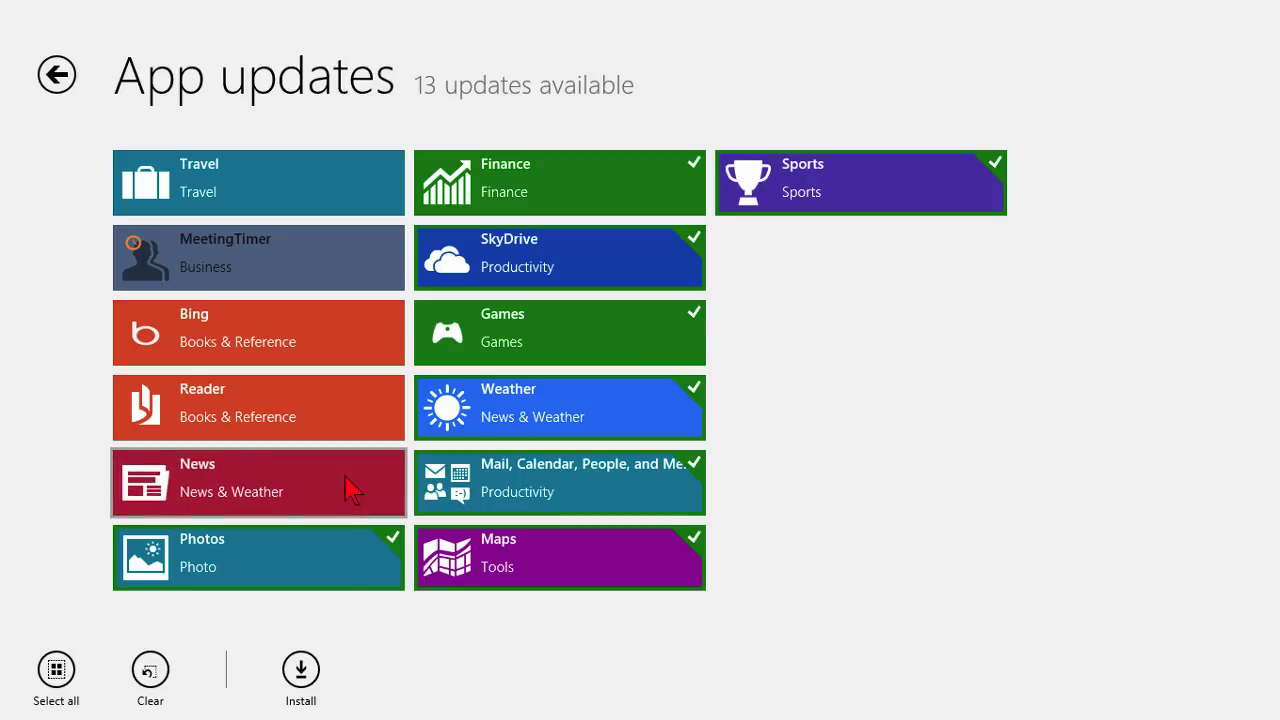
click(338, 569)
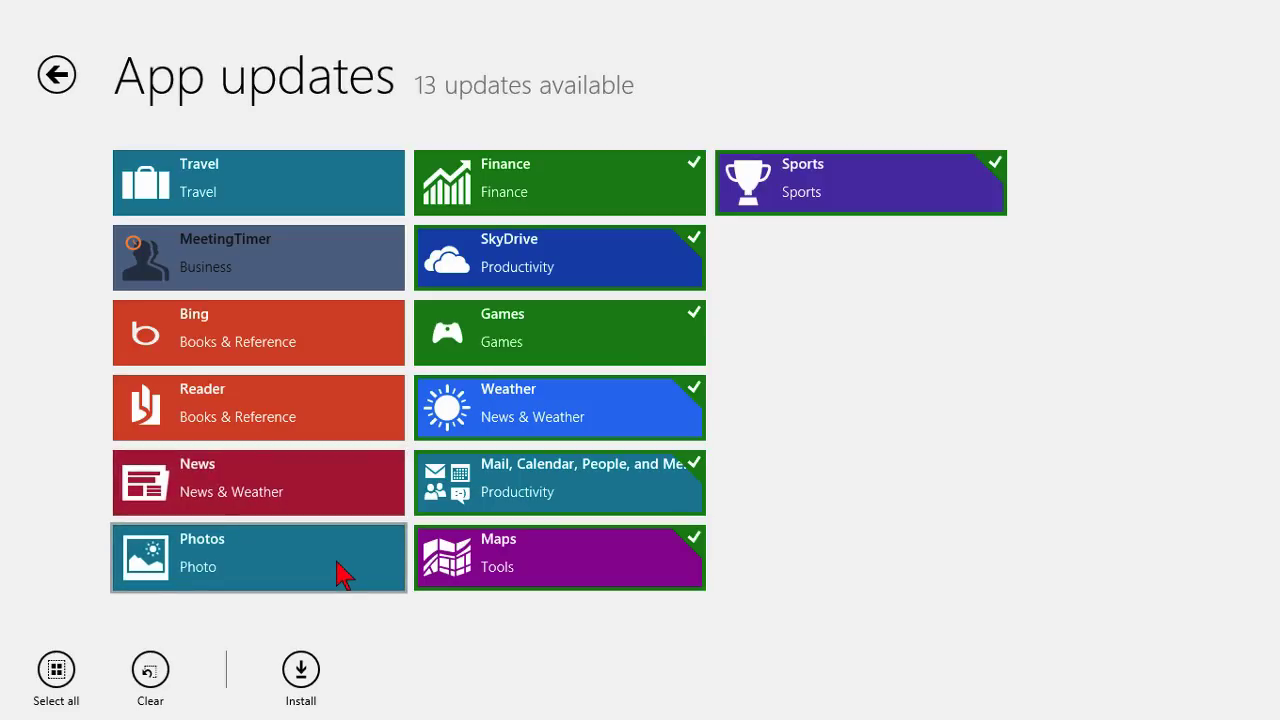
- Reselect Travel, MeetingTimer, Bing and Reader, then select all 13 updates
click(349, 180)
click(329, 278)
click(324, 330)
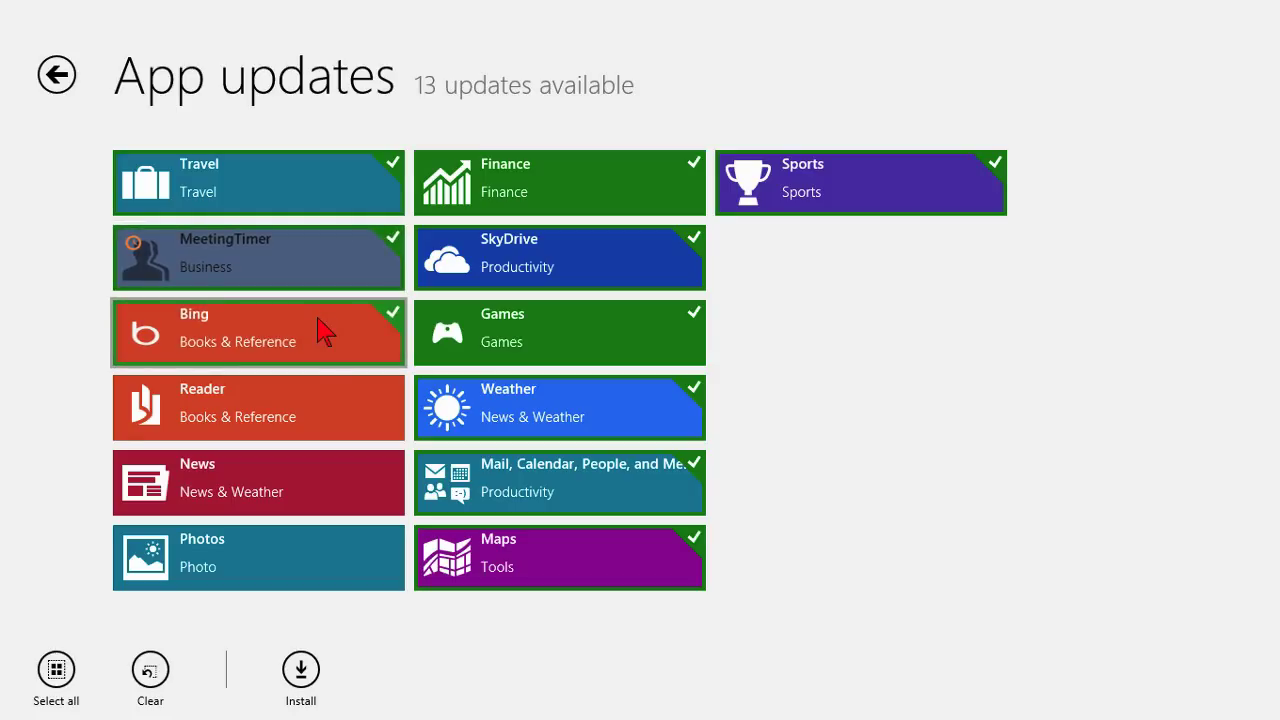
click(326, 412)
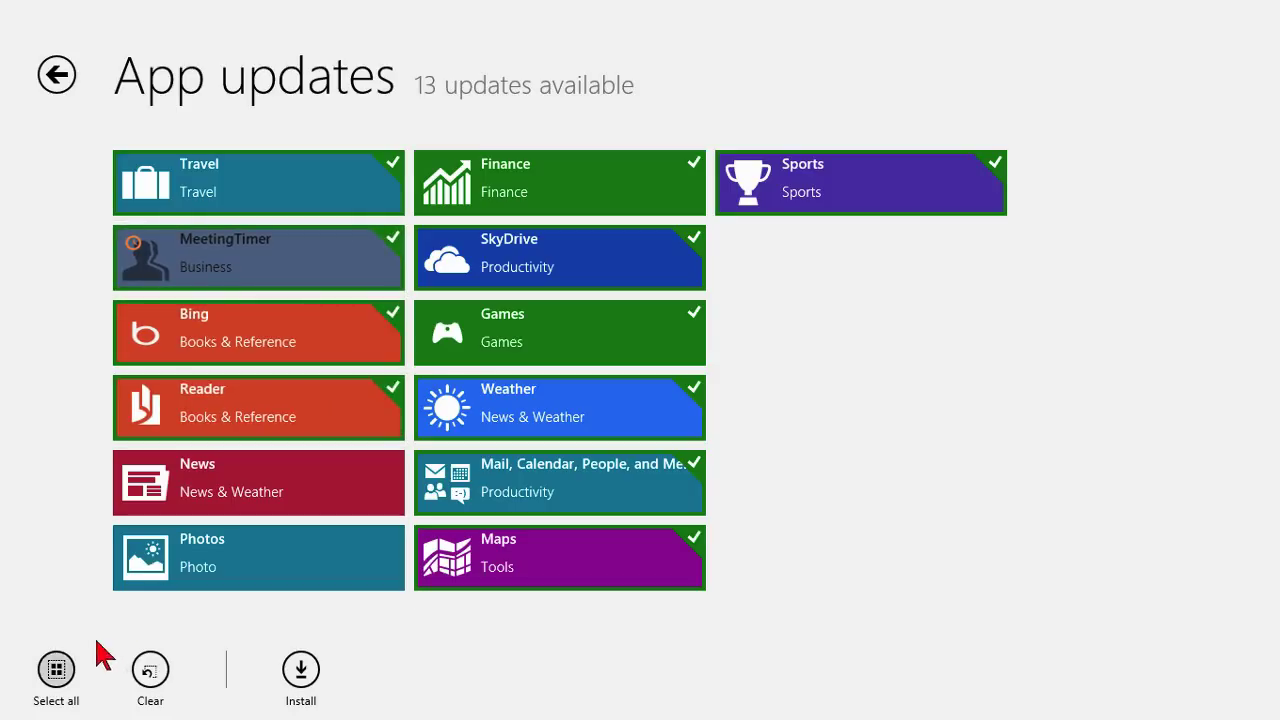
click(57, 682)
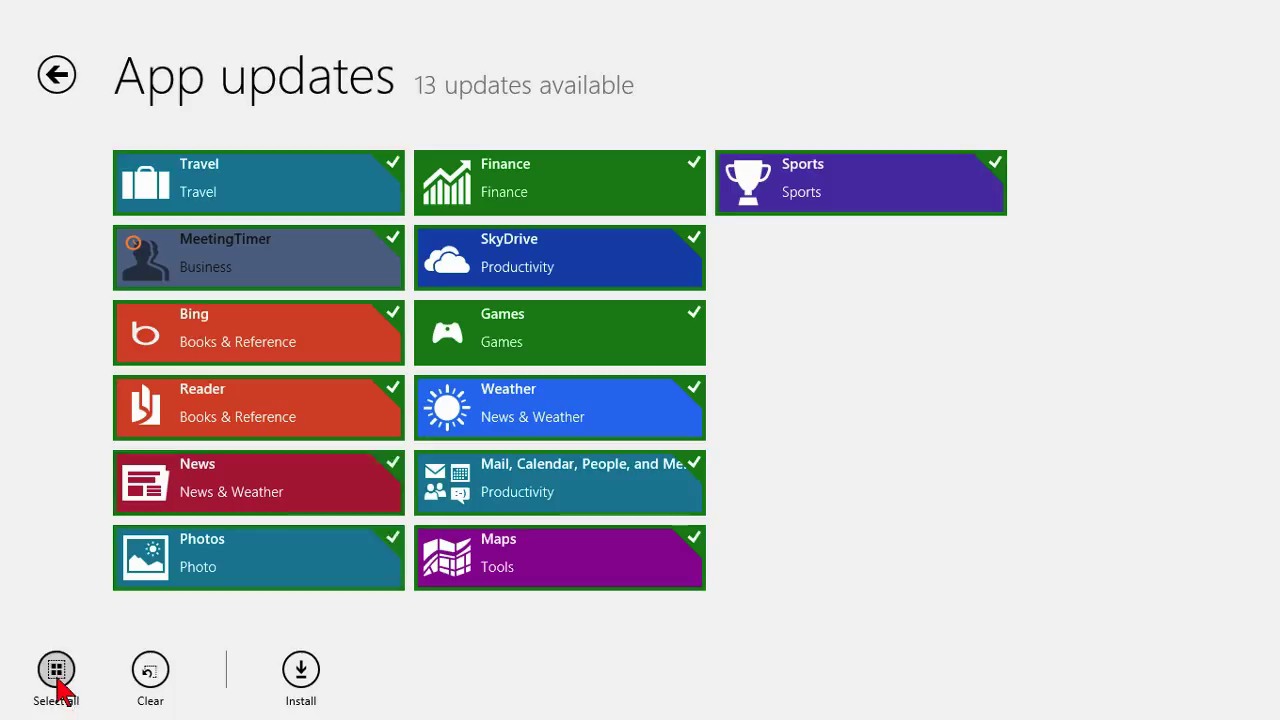
- Install the 13 selected updates and go back once 'Your apps were installed' appears
click(300, 672)
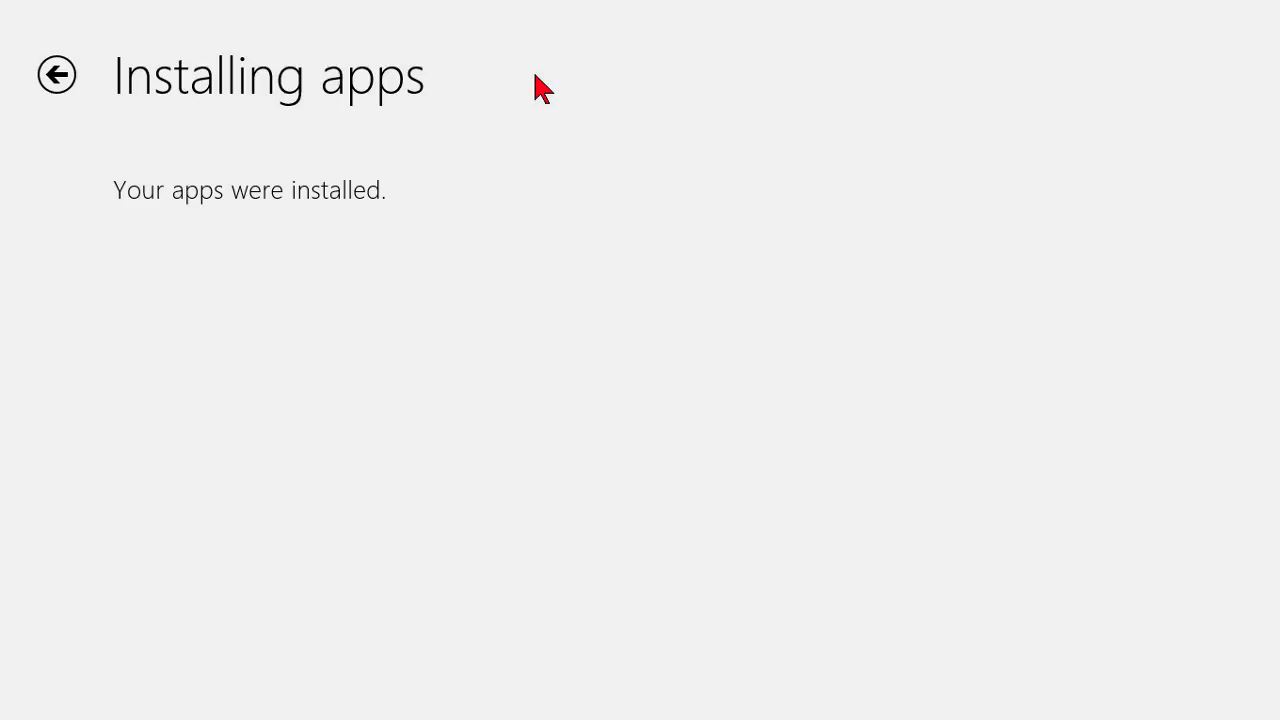
click(52, 88)
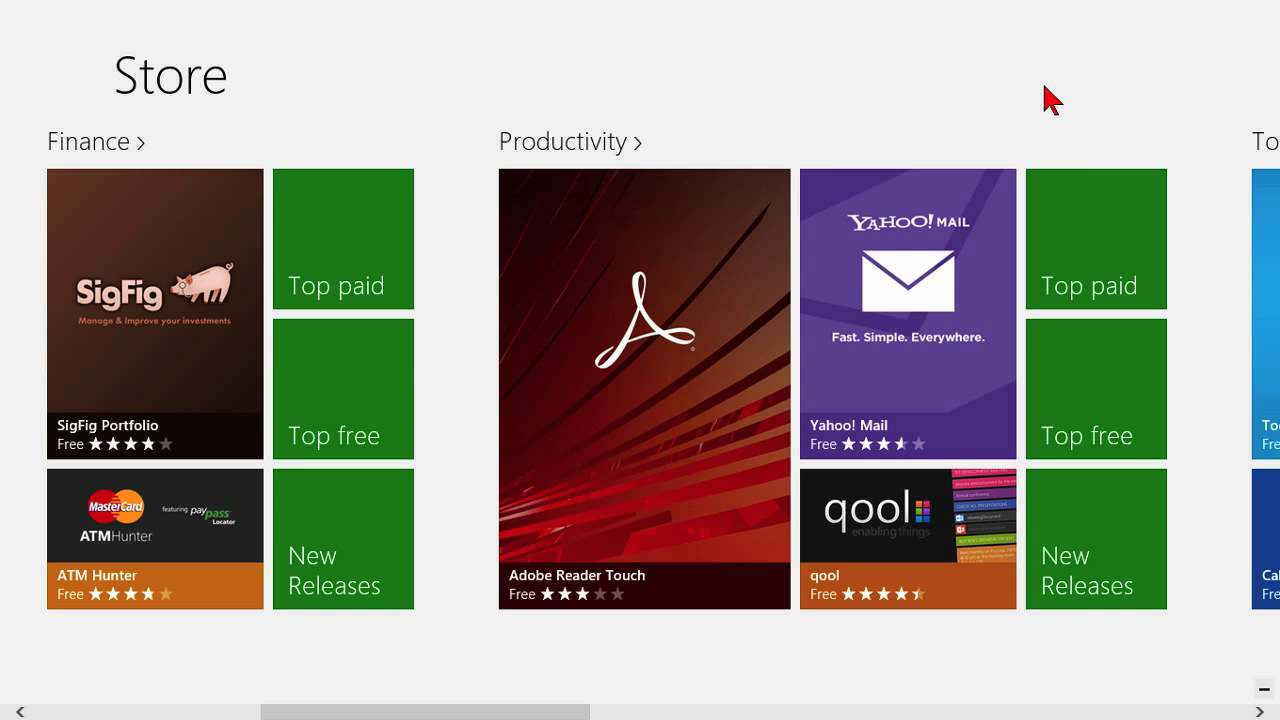
key(super)
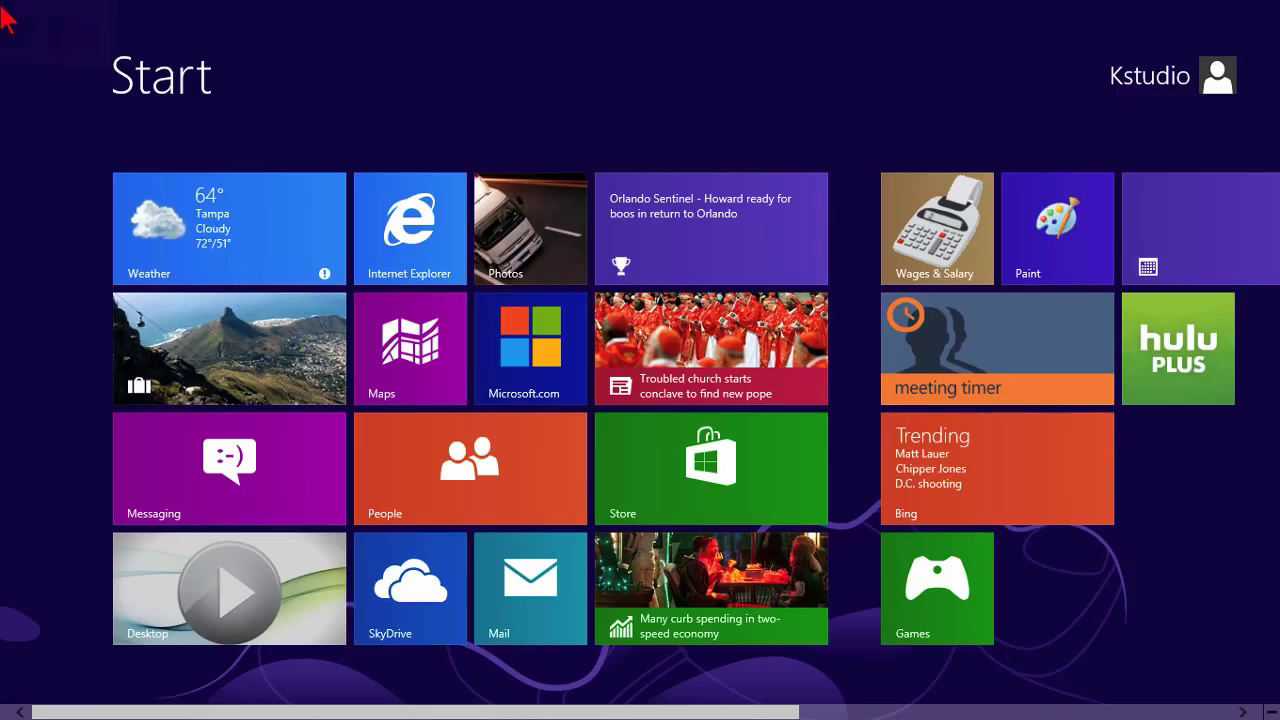
- Switch to the Wages & Salary Calculator, toggle its app bar, then drag it down to close it
mouse_move(4, 160)
click(77, 258)
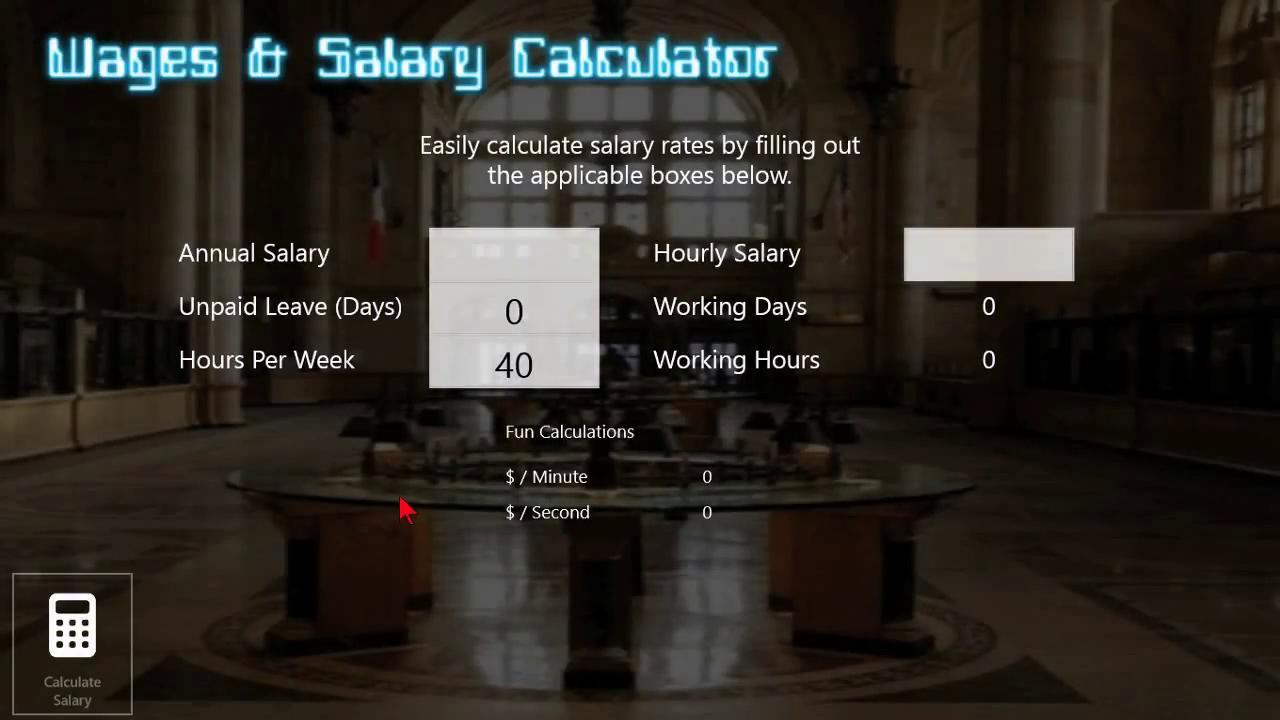
right_click(400, 510)
right_click(400, 510)
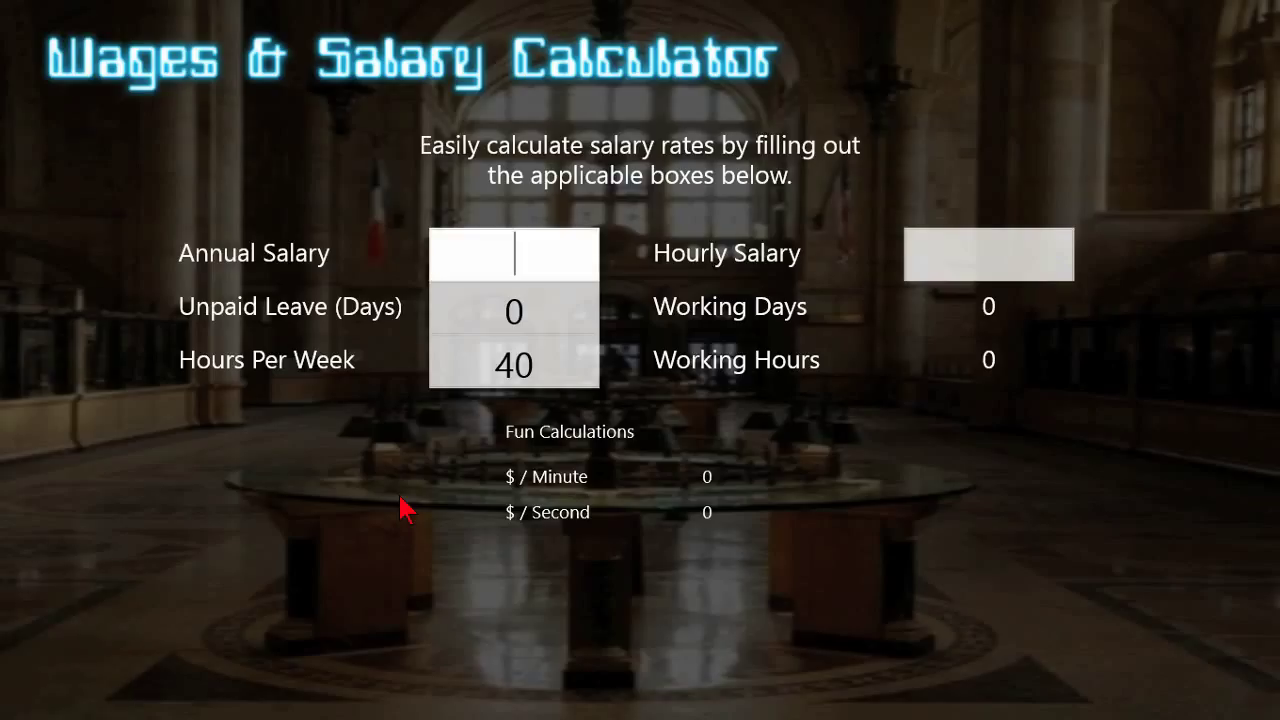
right_click(400, 510)
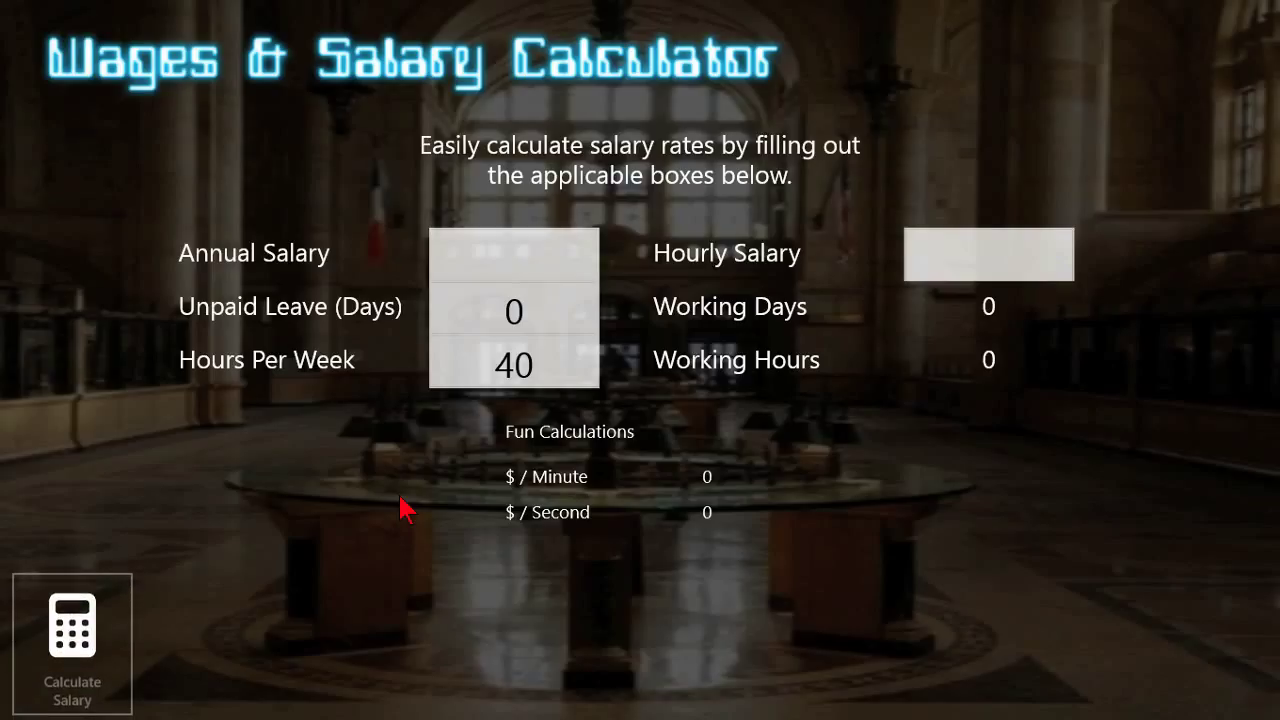
right_click(400, 510)
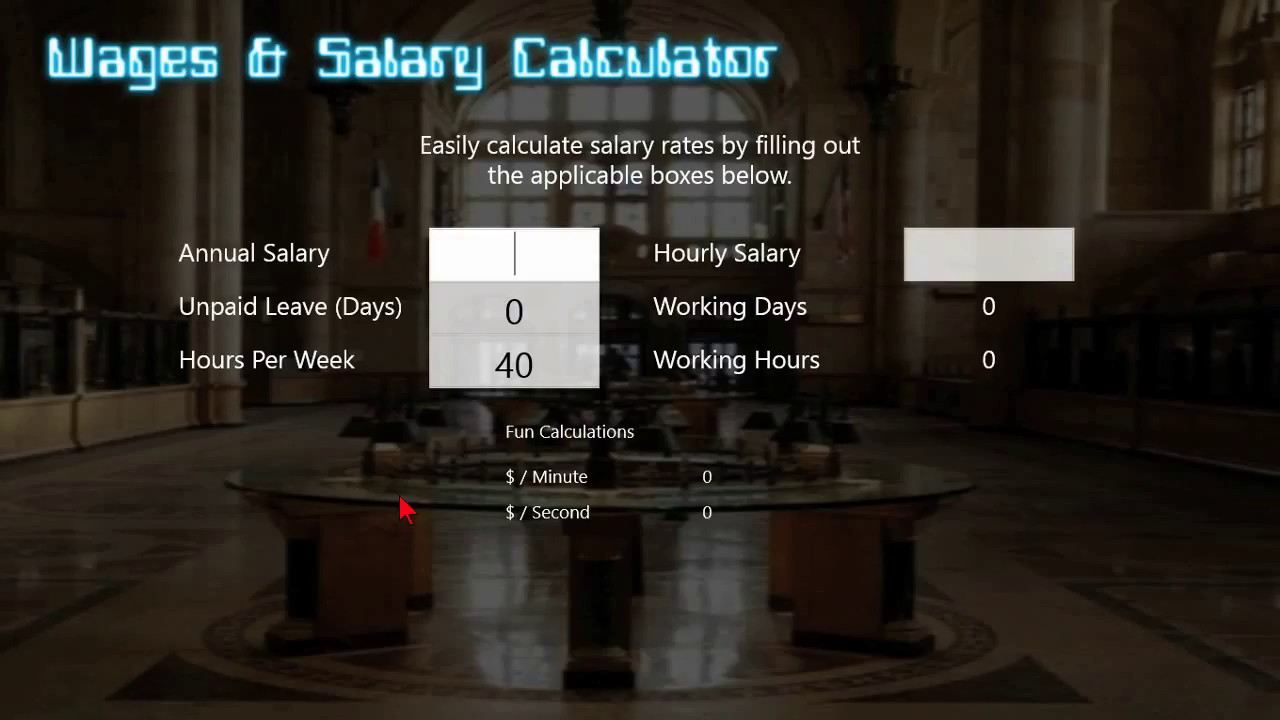
right_click(400, 510)
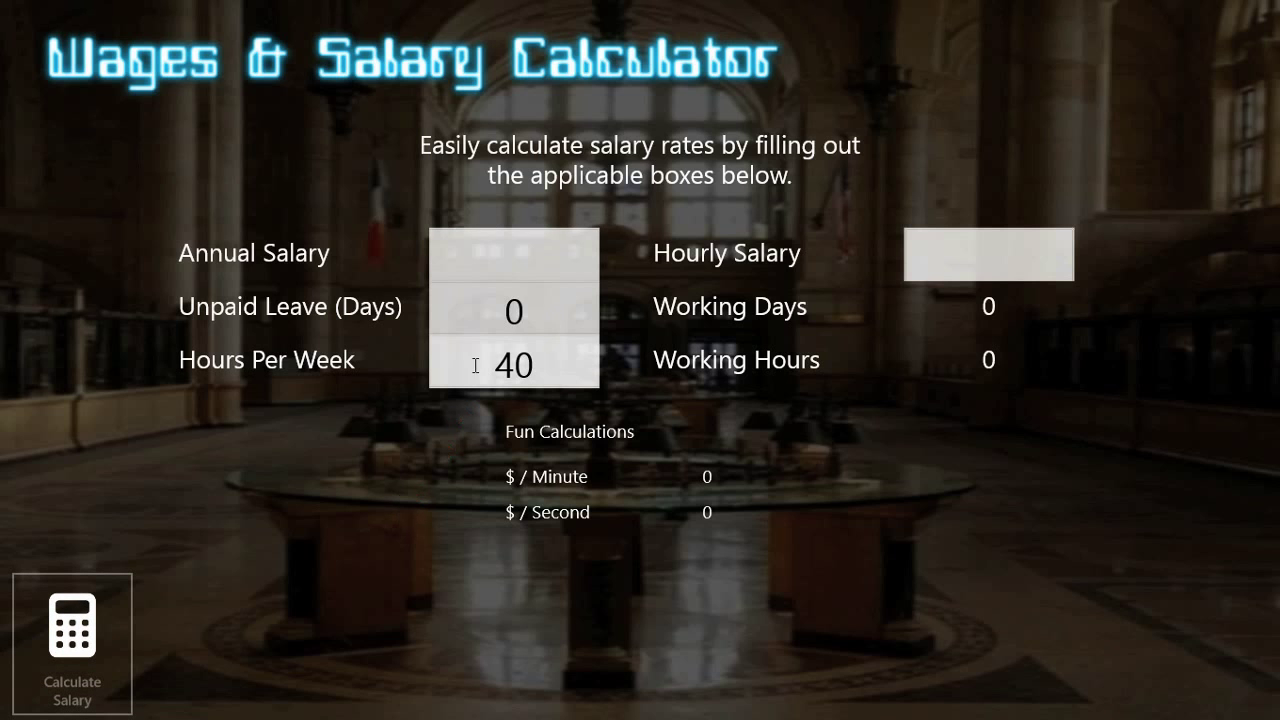
drag(629, 3, 657, 674)
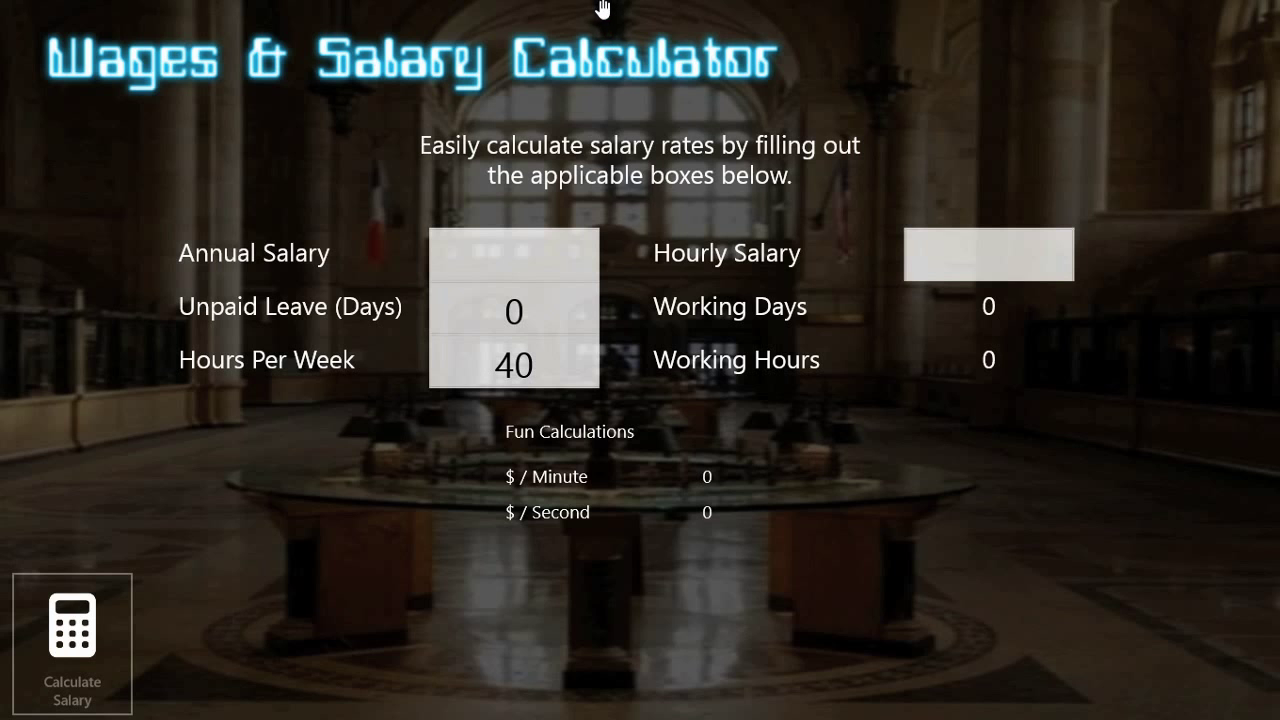
drag(603, 9, 605, 712)
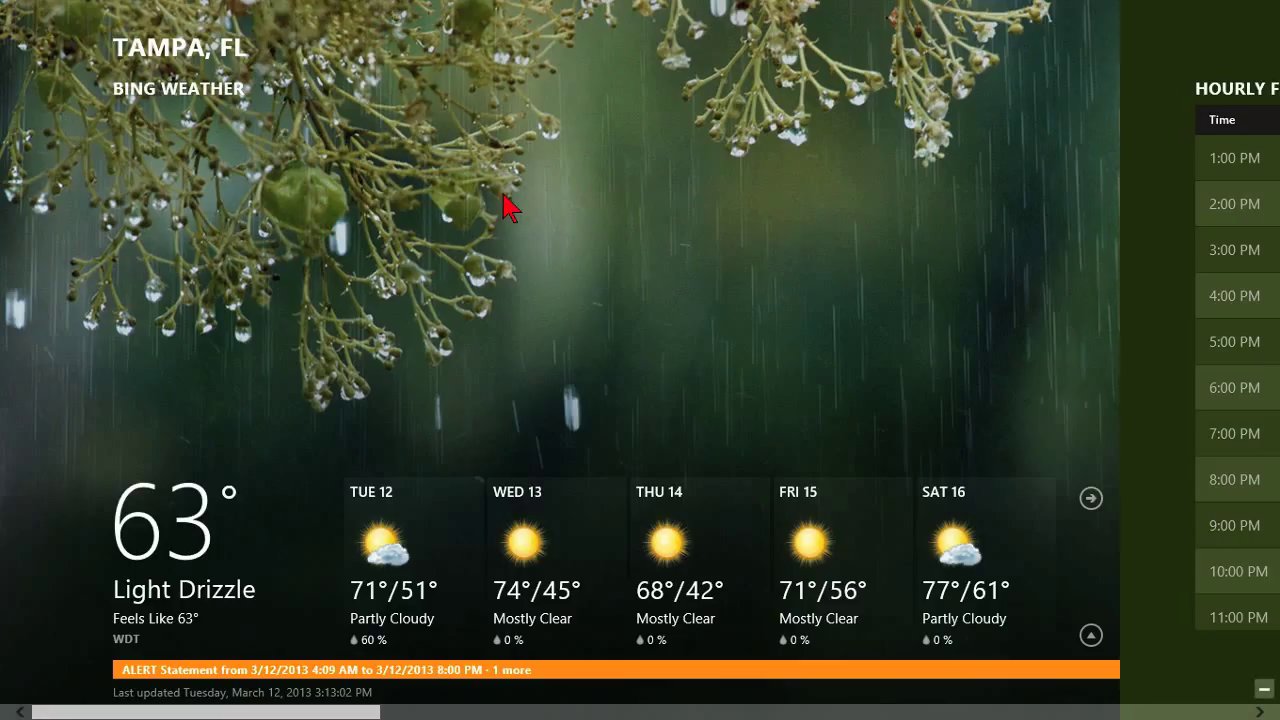
- Show Bing Weather's top navigation bar and bottom app bar over the Tampa, FL forecast
right_click(505, 207)
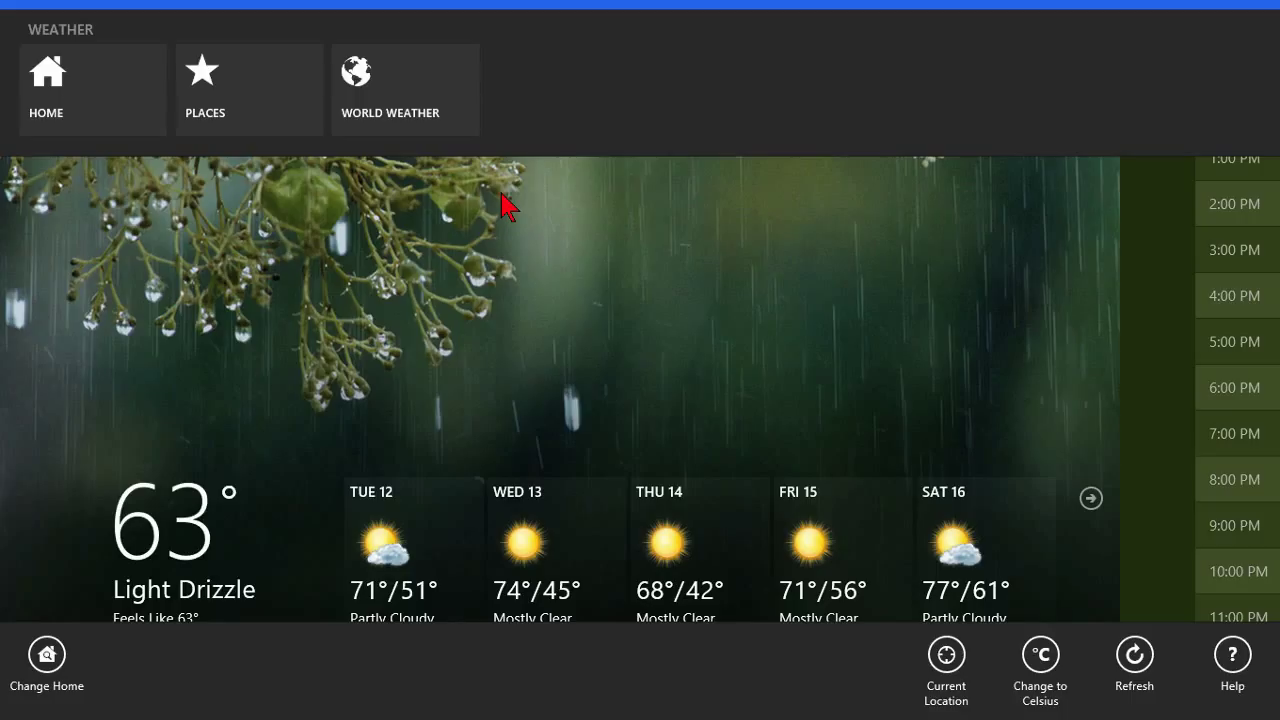
- In Places, add a favorite by searching 'new york city' and picking New York City, New York
click(267, 85)
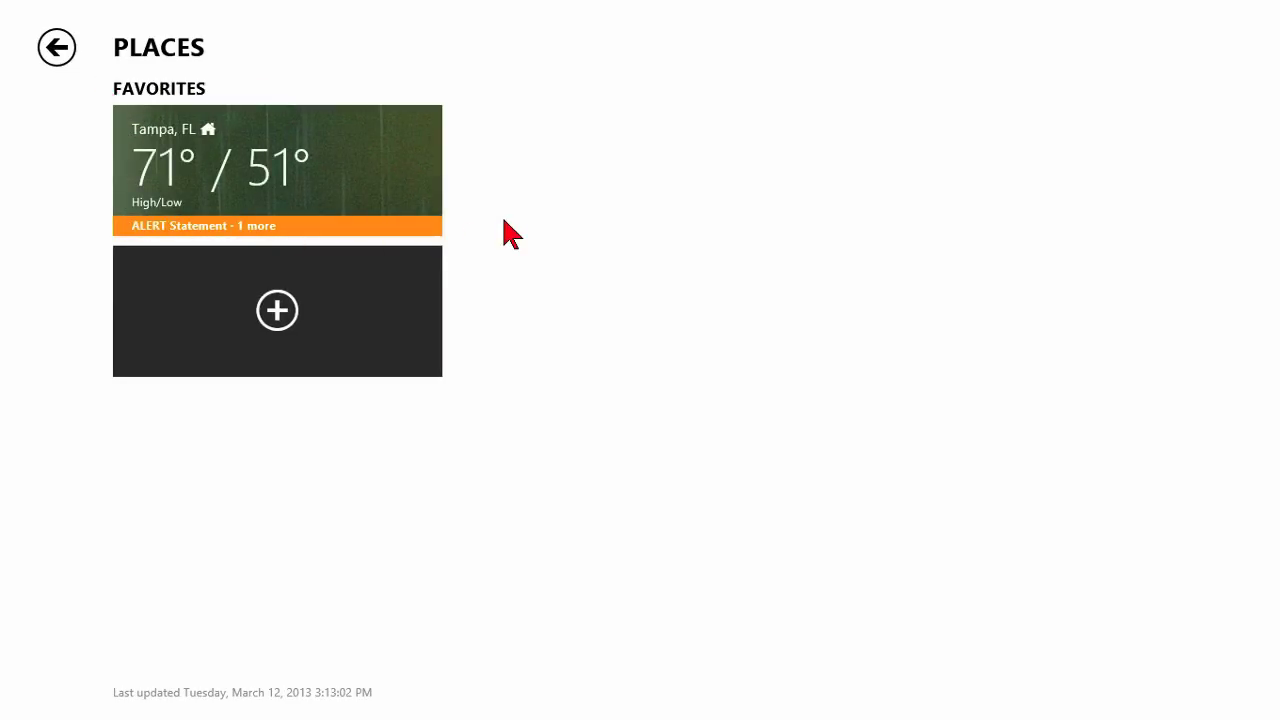
click(280, 320)
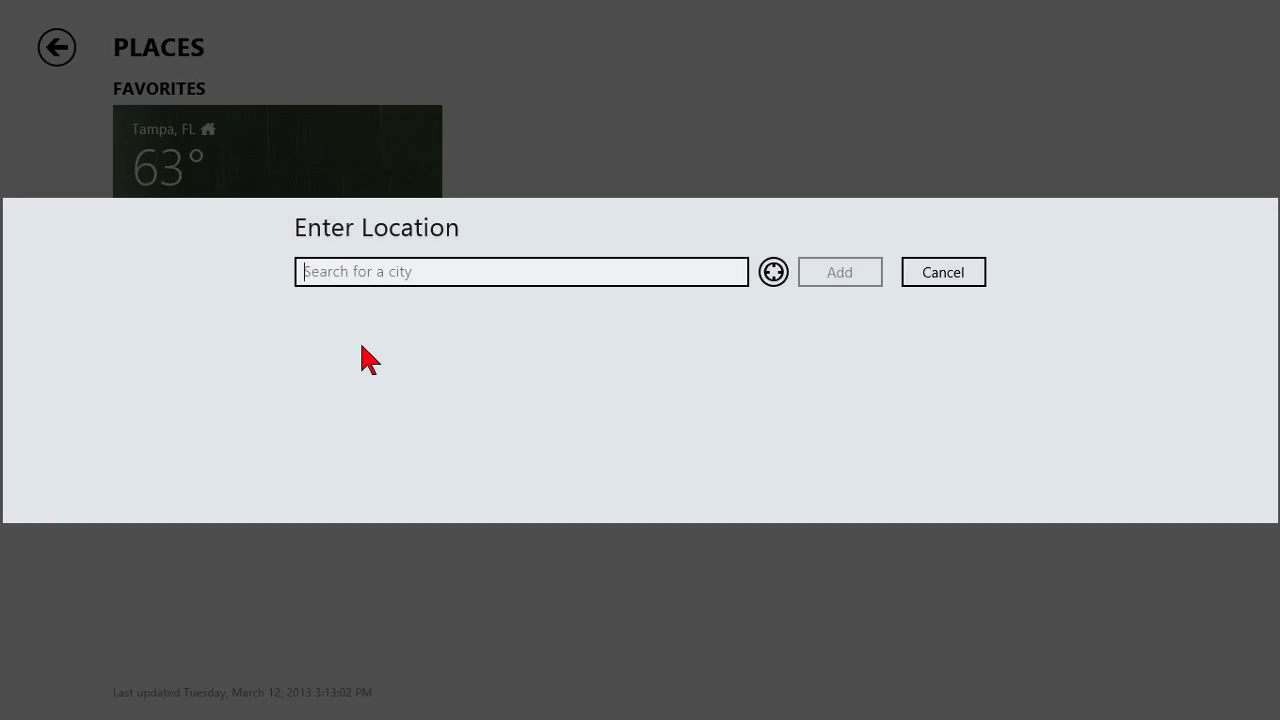
text(new yo)
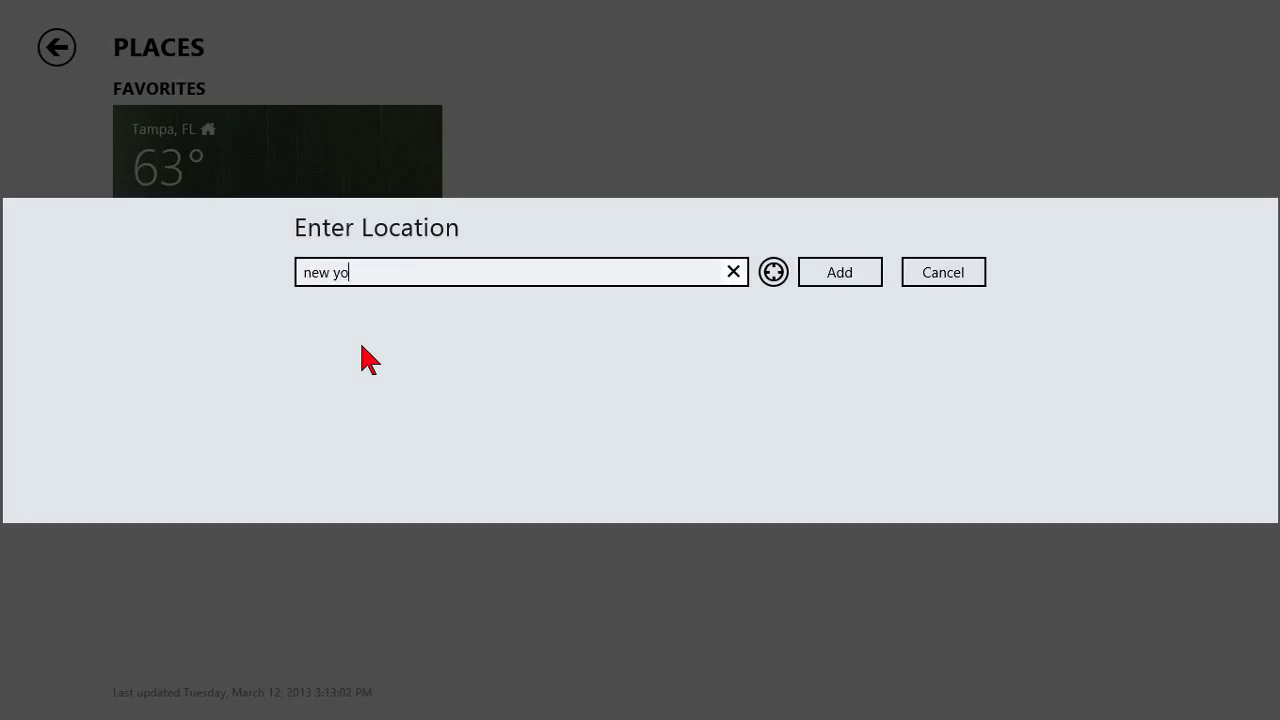
text(rk city)
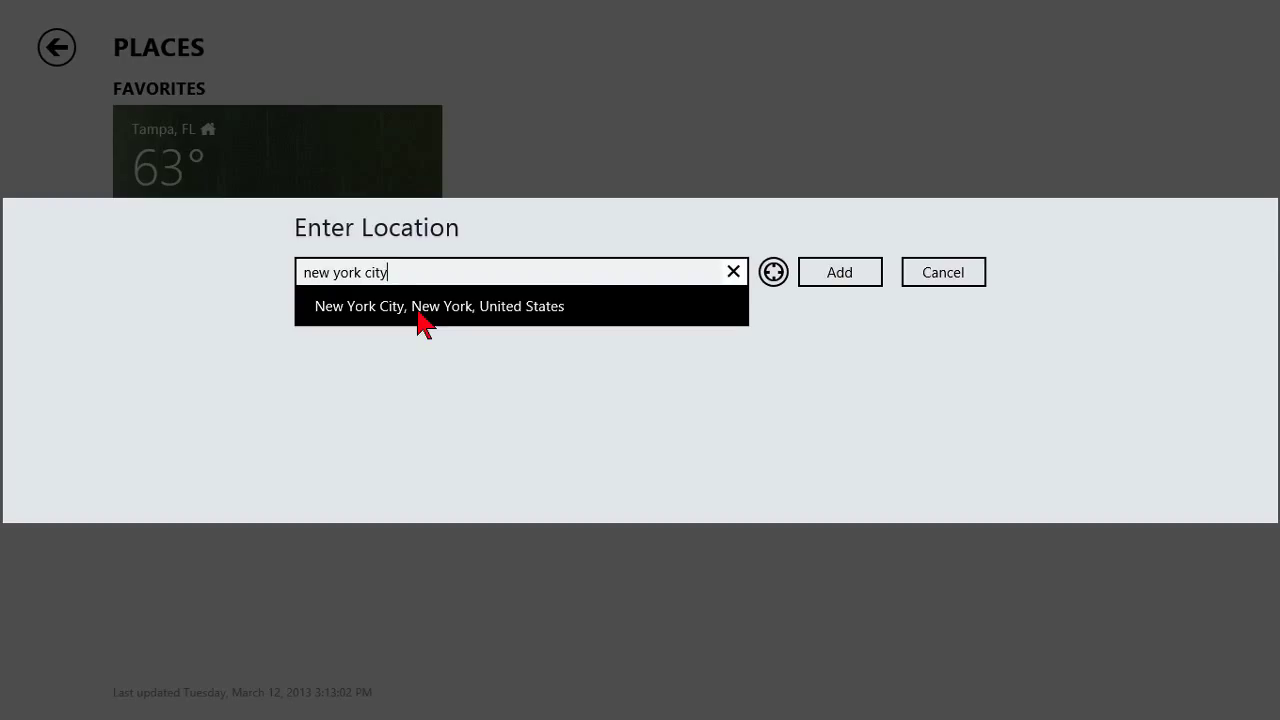
click(420, 306)
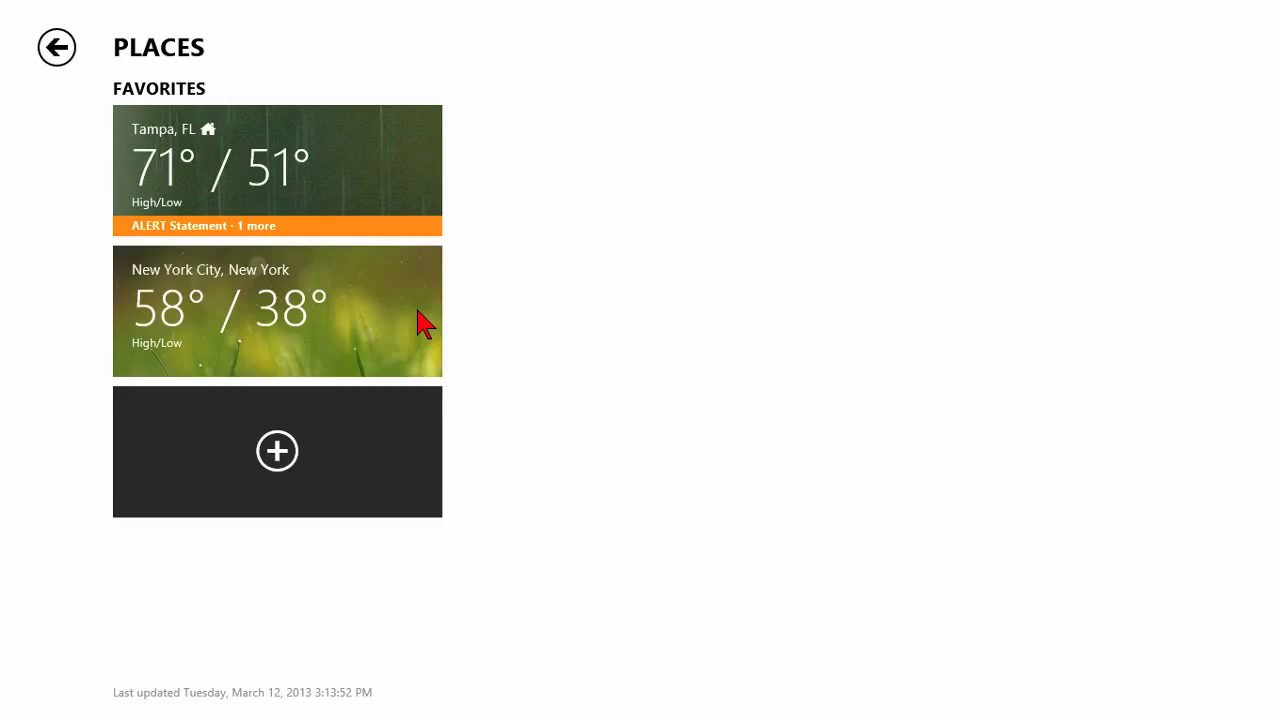
- Search 'runnells, iowa' and save the Runnells, IA result as a new favorite
click(290, 448)
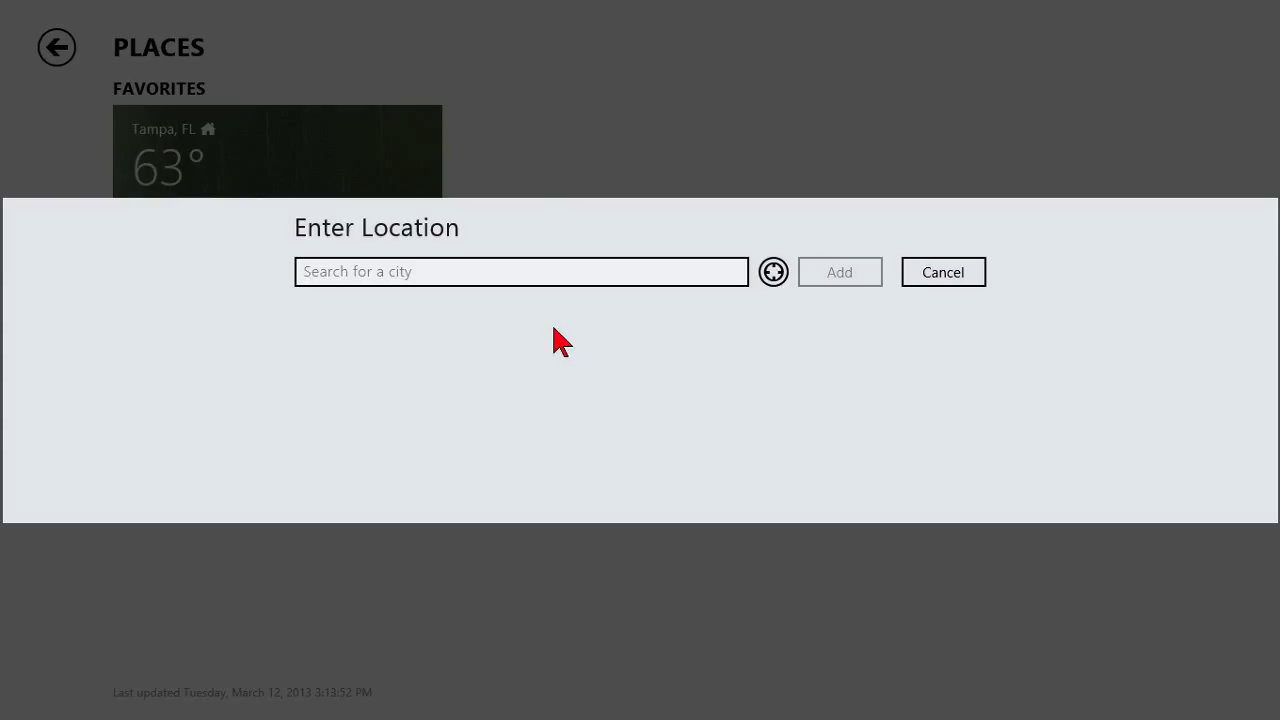
text(runnells, )
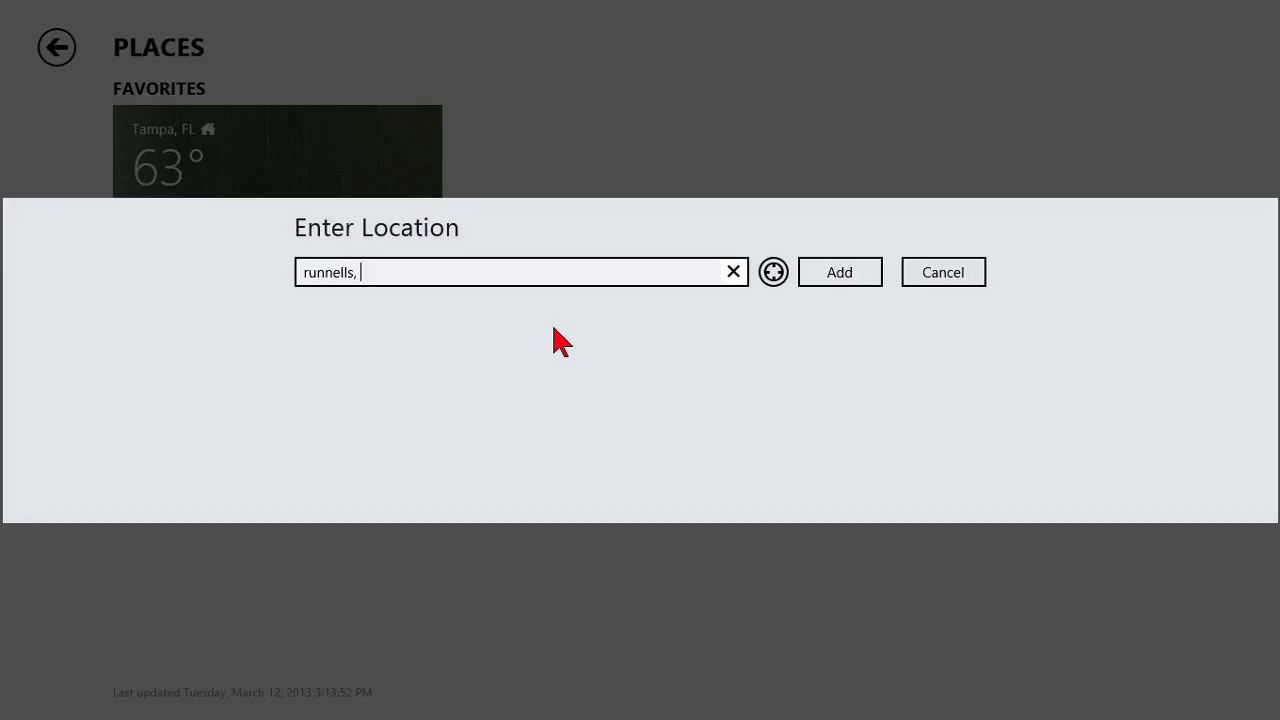
text(iowa)
click(829, 280)
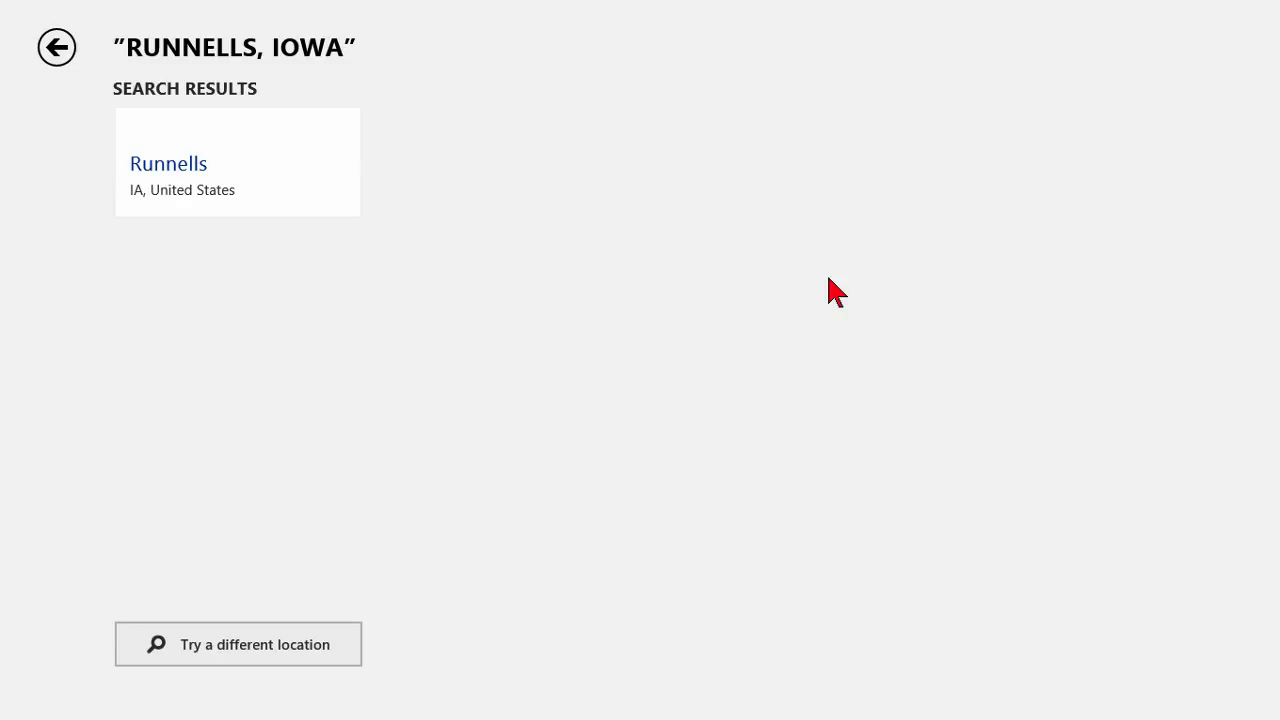
click(180, 176)
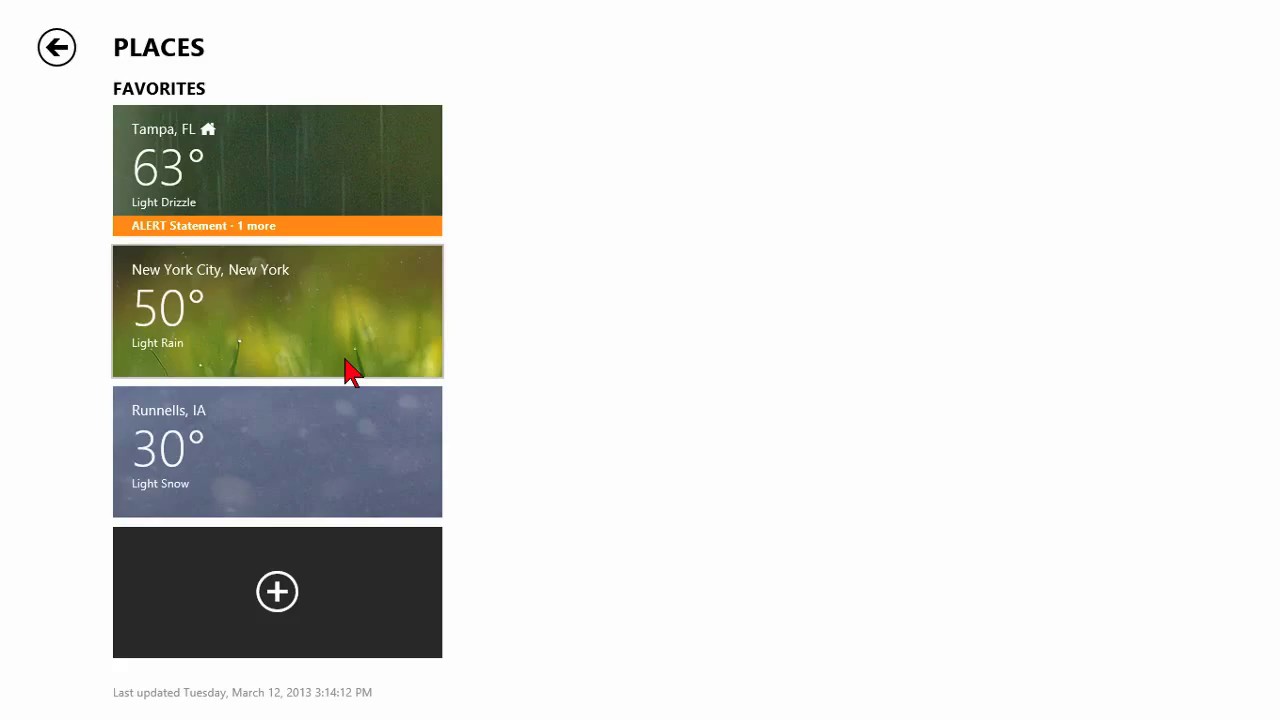
- Return to the Tampa forecast, then choose Runnells, IA from the nav bar's Places list
click(60, 52)
click(57, 48)
click(57, 48)
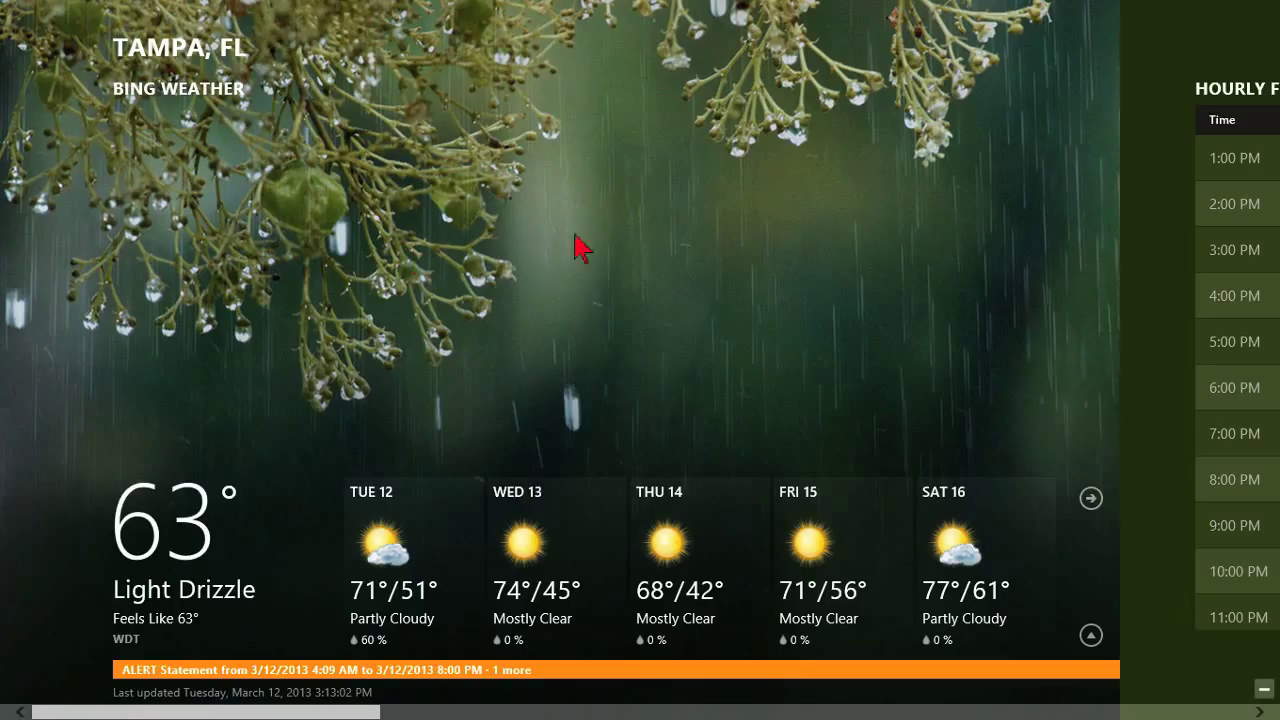
right_click(617, 268)
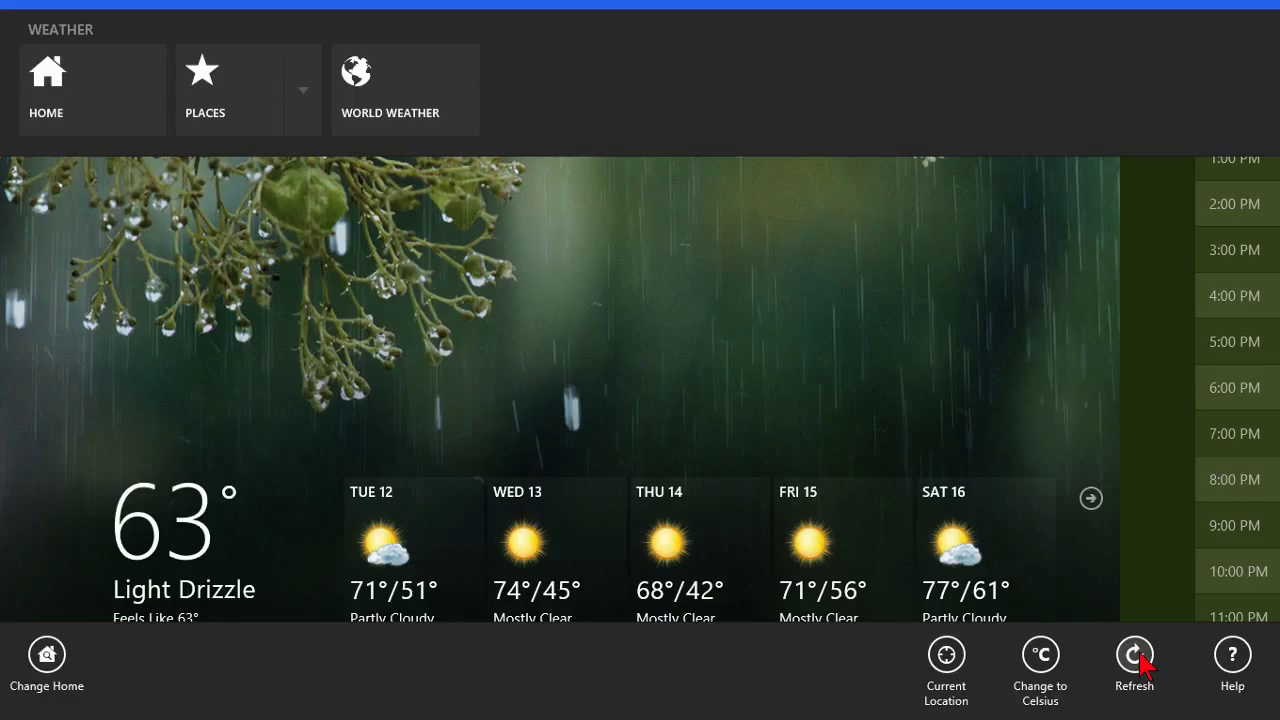
click(303, 96)
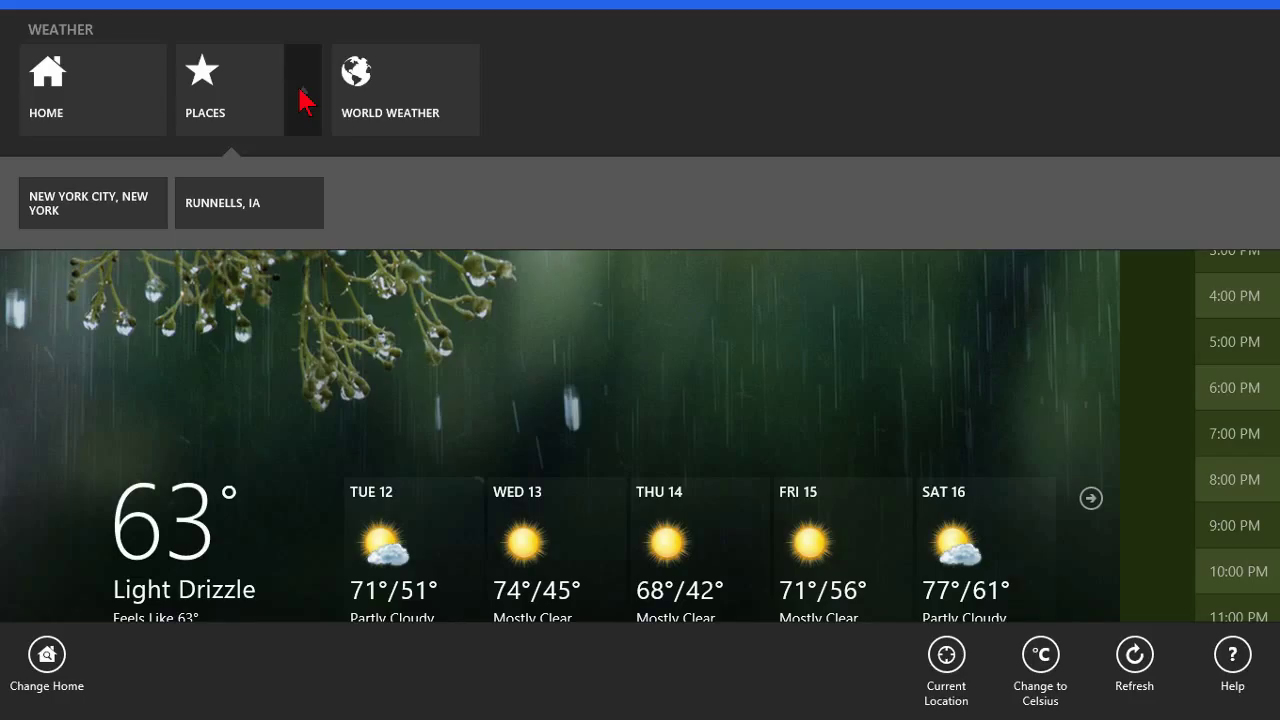
click(234, 214)
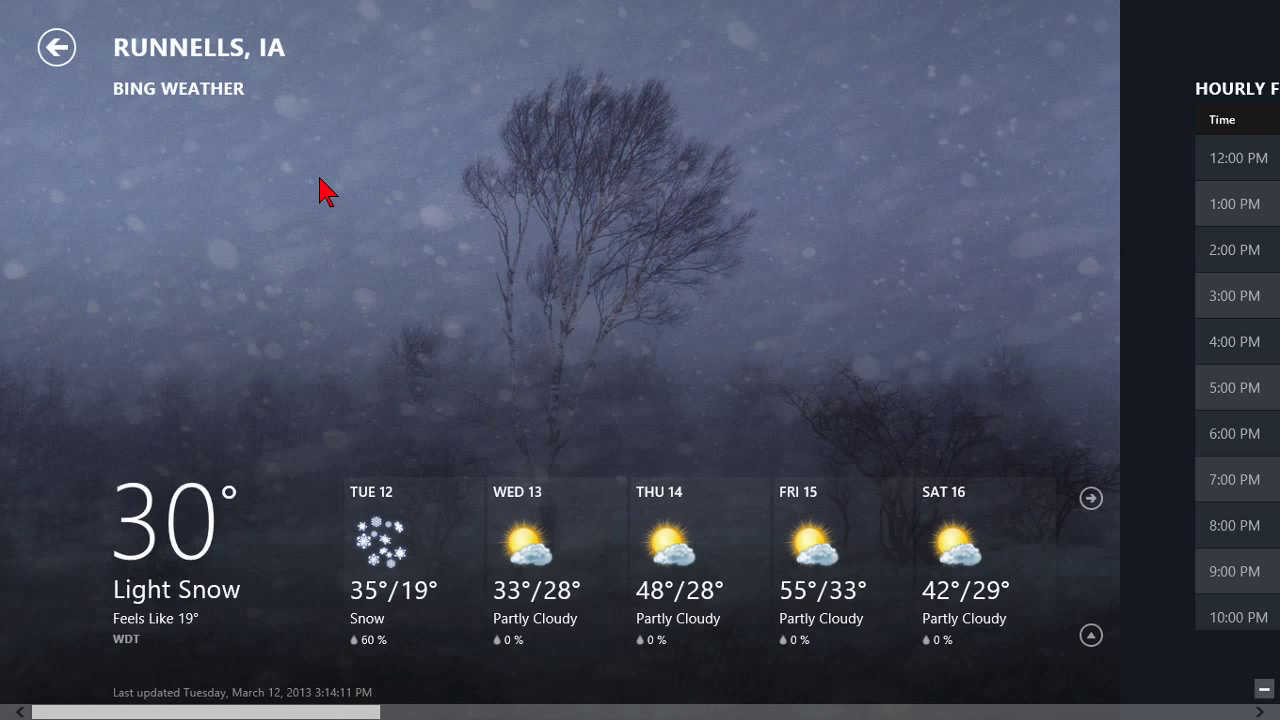
- From the Start screen, snap the Weather app's Runnells, IA forecast to the right side
key(super)
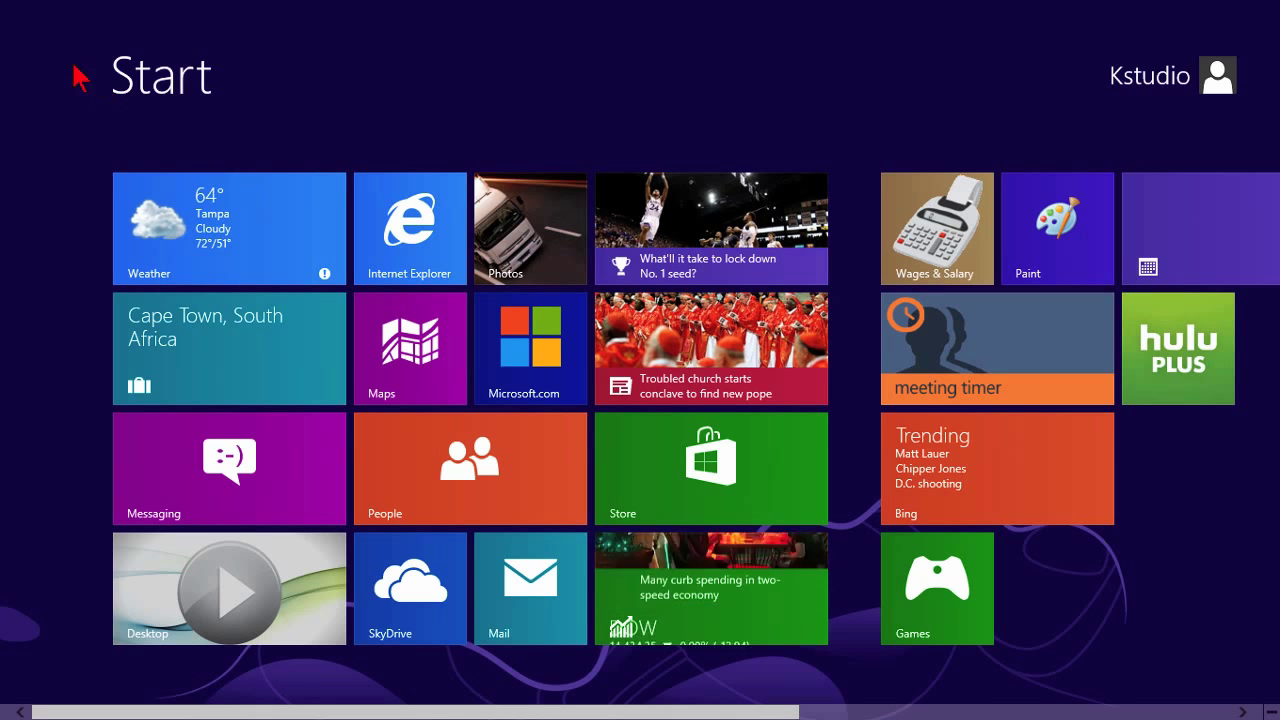
mouse_move(20, 15)
drag(57, 40, 1154, 351)
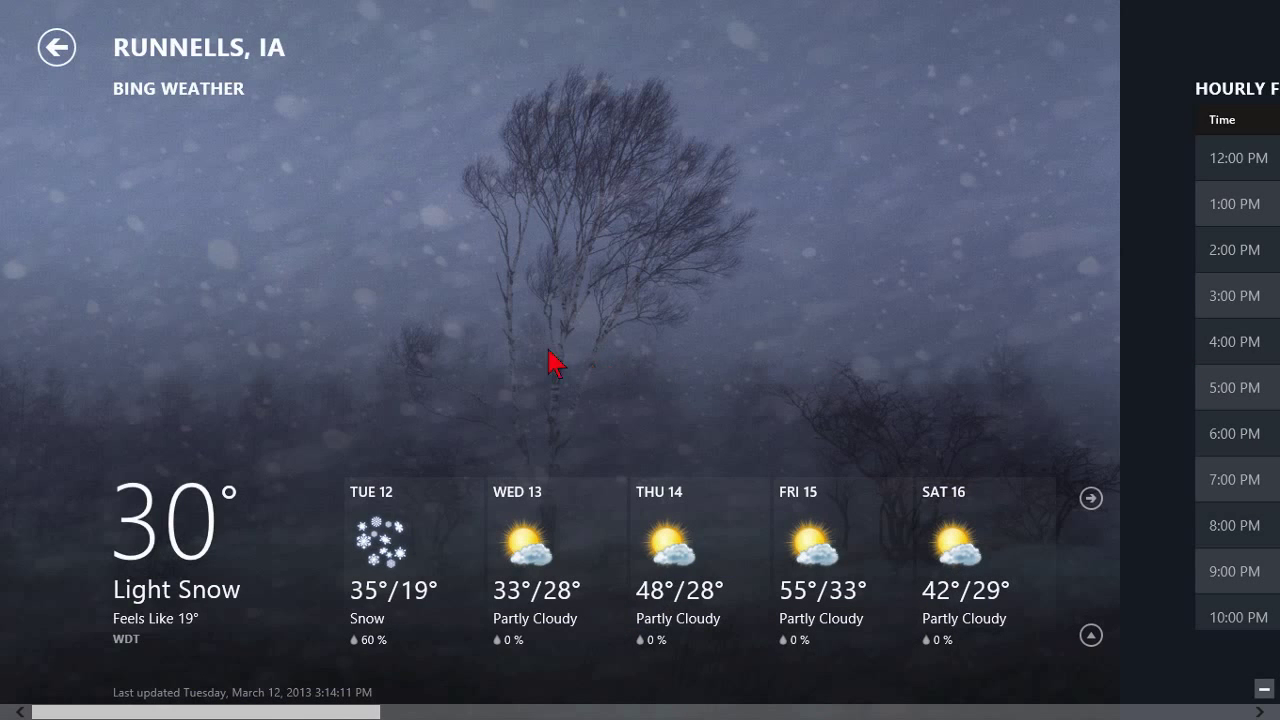